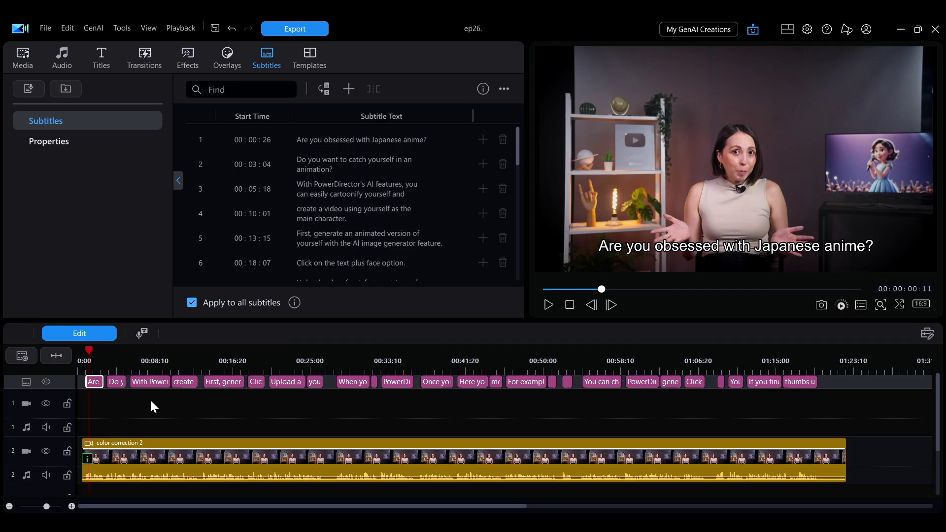
# Preview the subtitled video and apply the white text style preset.
pyautogui.press('space')
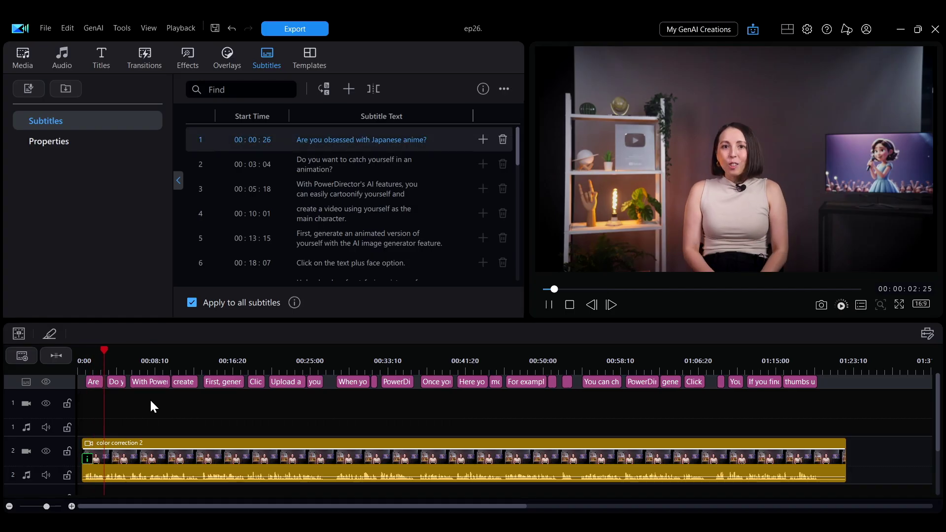
pyautogui.click(353, 189)
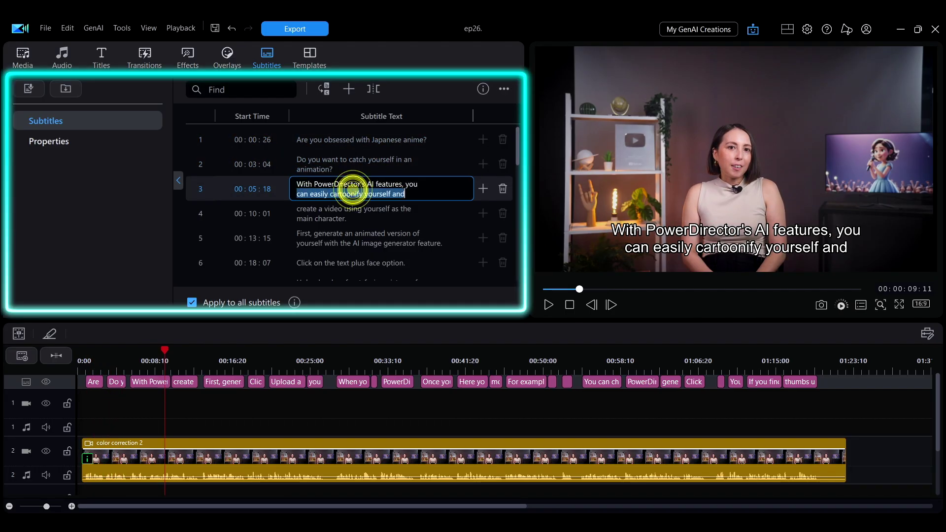
pyautogui.click(461, 242)
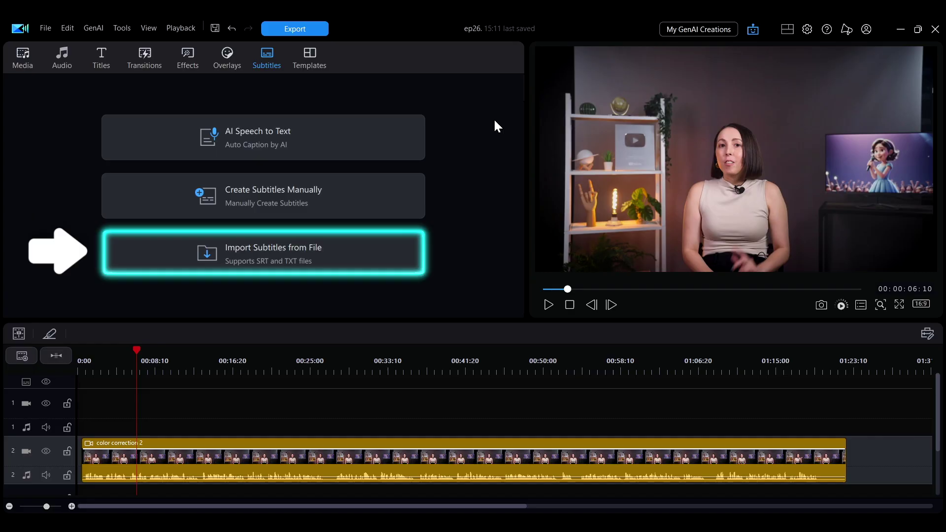
# Run AI Speech to Text on Audio Track 2 to generate English subtitles.
pyautogui.click(402, 129)
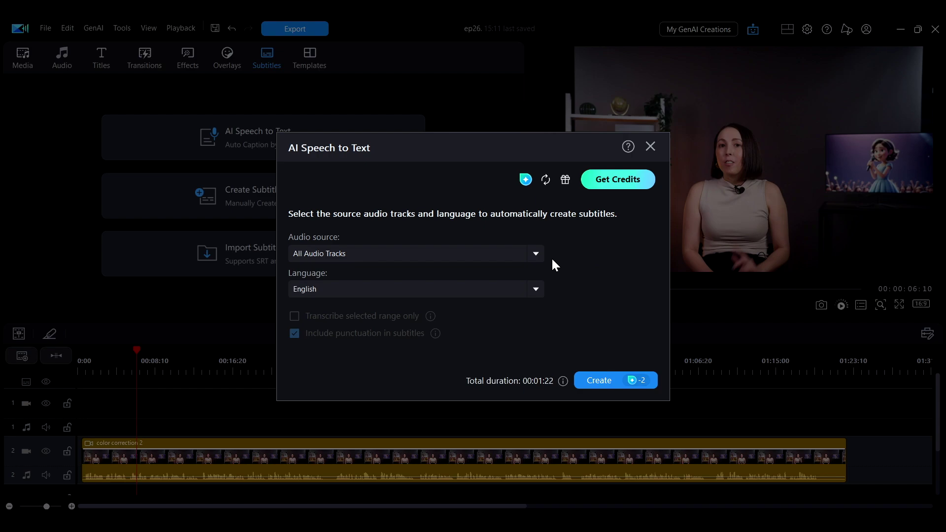
pyautogui.click(536, 253)
pyautogui.click(534, 287)
pyautogui.click(465, 309)
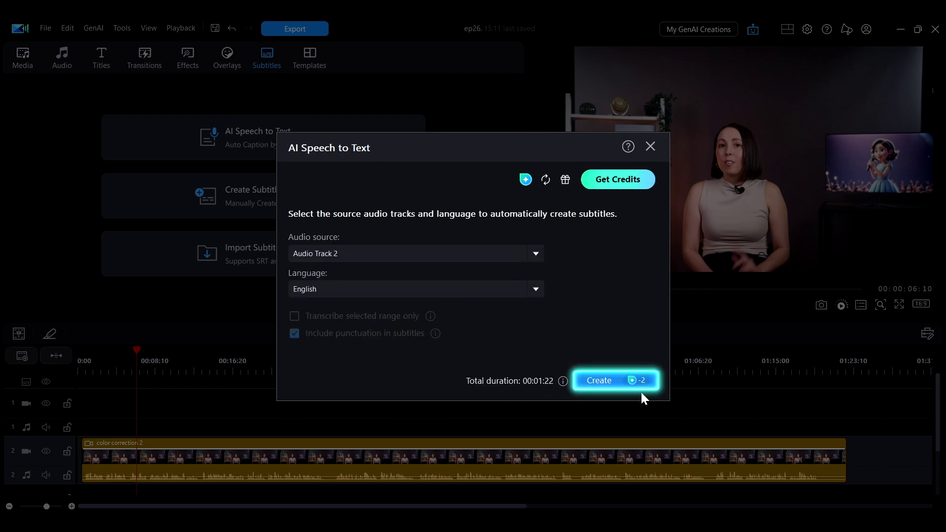
pyautogui.click(631, 377)
pyautogui.moveTo(517, 147); pyautogui.dragTo(516, 170)
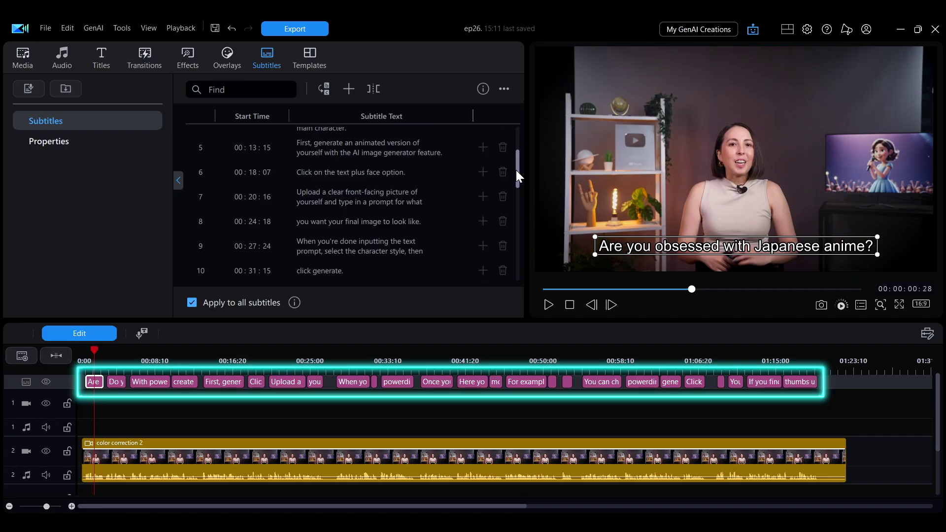
# Capitalise 'powerdirector' to 'PowerDirector' in the third subtitle's text.
pyautogui.click(317, 185)
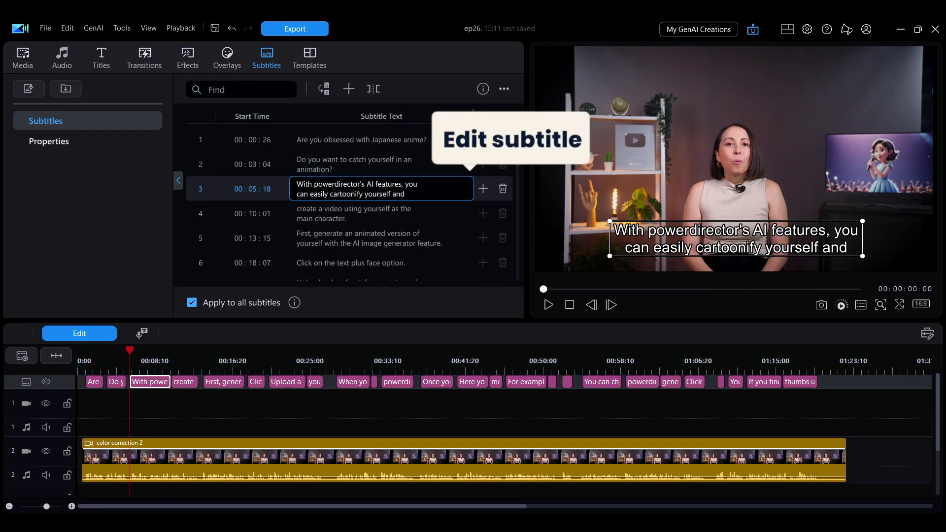
pyautogui.press('BackSpace')
pyautogui.write('P')
pyautogui.press('Right')
pyautogui.press('Right')
pyautogui.press('Right')
pyautogui.press('Delete')
pyautogui.write('D')
# Break the third subtitle's line after 'features,', then add and delete a test subtitle row.
pyautogui.click(405, 184)
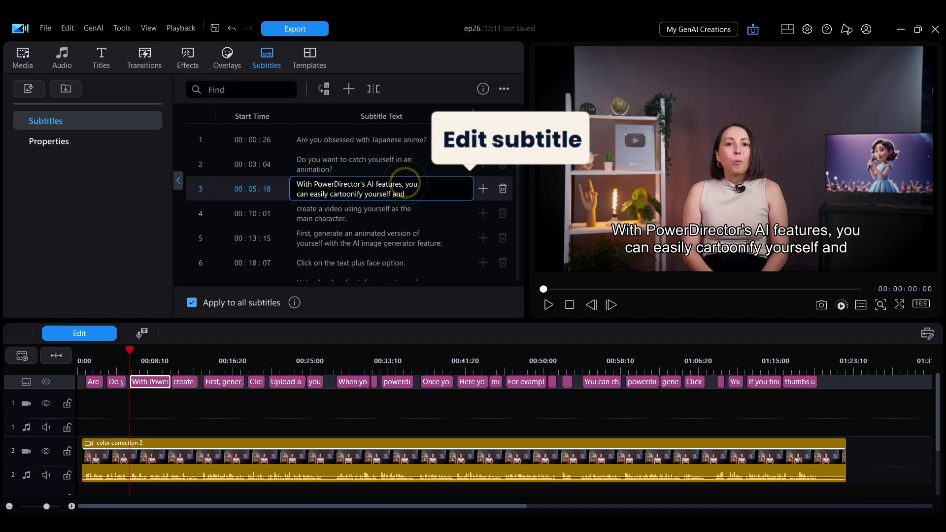
pyautogui.press('Return')
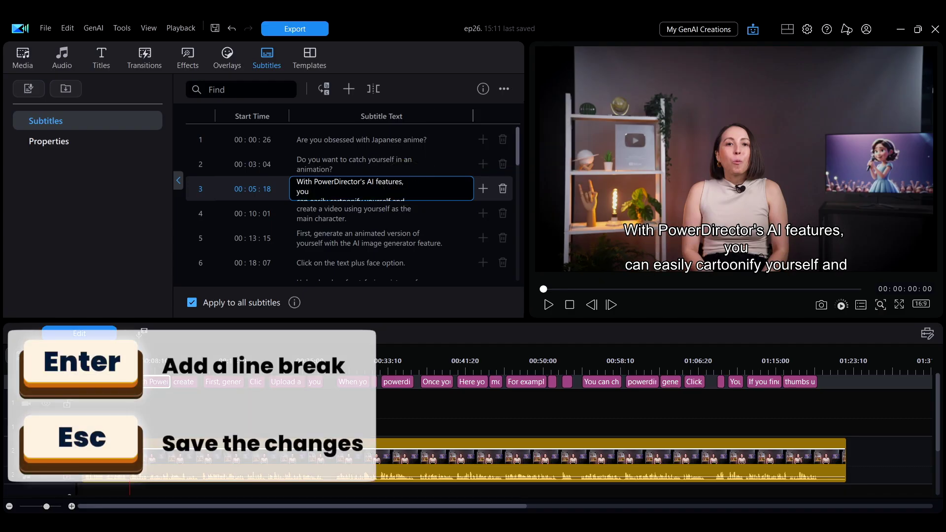
pyautogui.press('End')
pyautogui.press('Delete')
pyautogui.press('Escape')
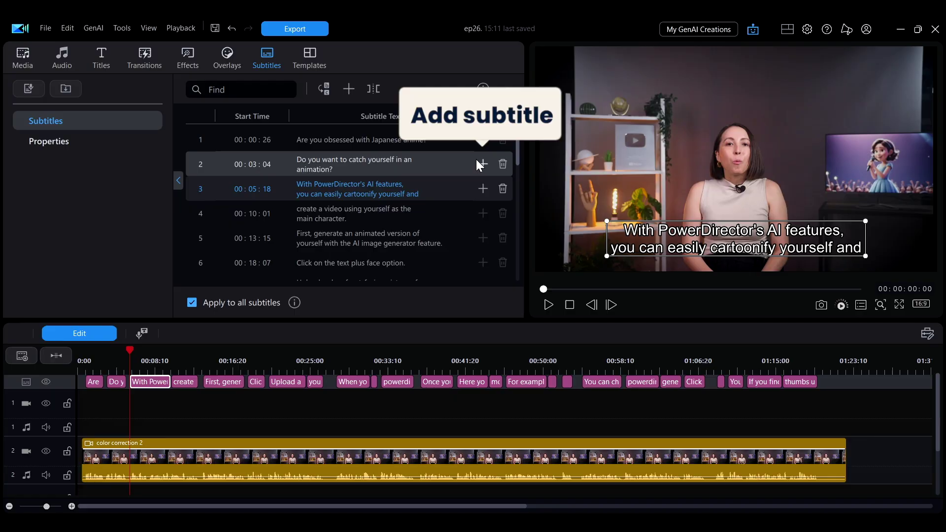
pyautogui.click(483, 165)
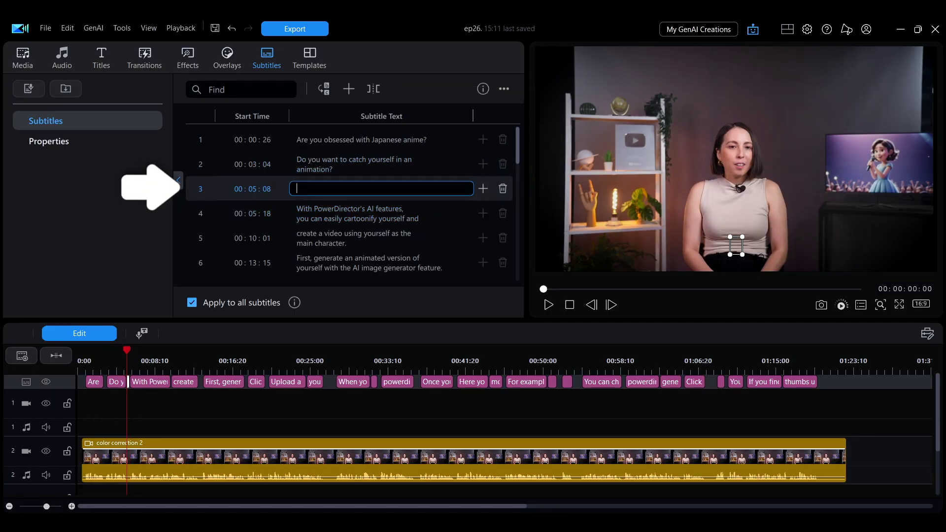
pyautogui.click(503, 189)
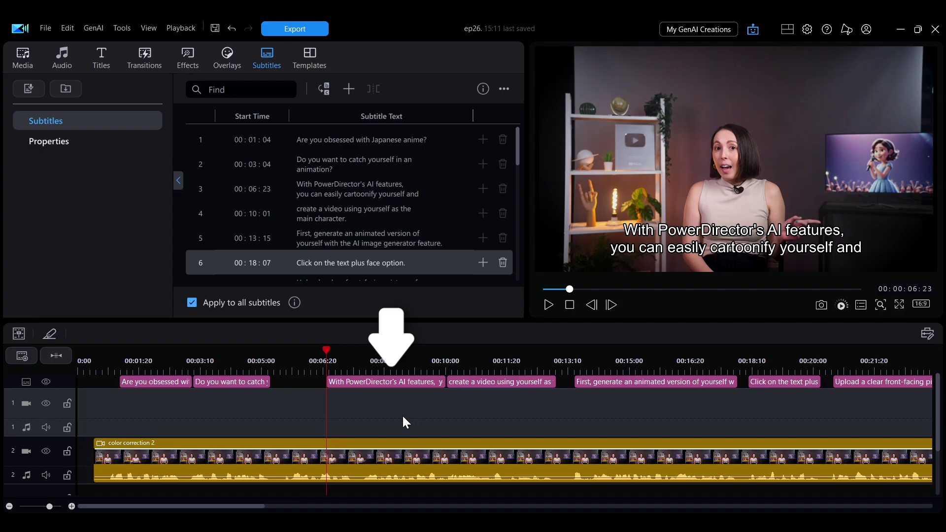
# Drag the 'AI features' subtitle earlier to start at 00:05:17 and lengthen it.
pyautogui.moveTo(394, 382)
pyautogui.mouseDown()
pyautogui.moveTo(338, 386)
pyautogui.moveTo(446, 382)
pyautogui.mouseUp()
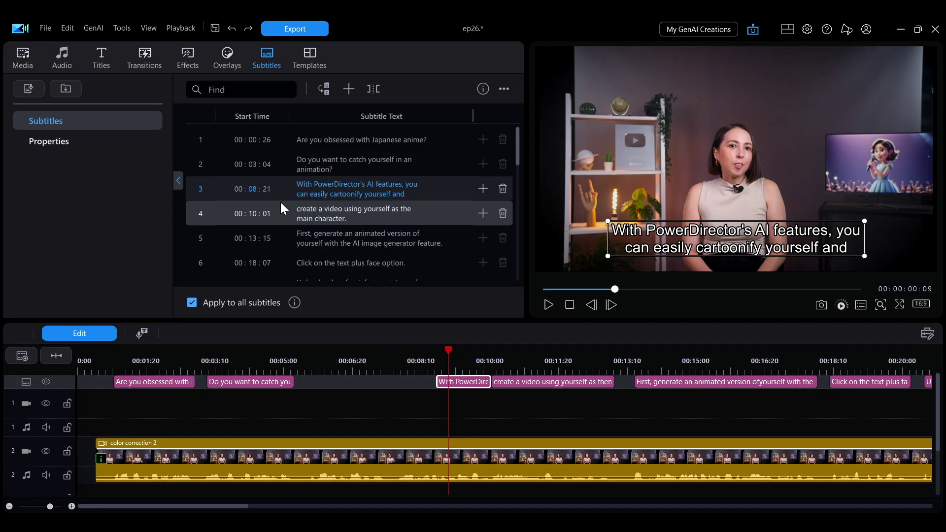
pyautogui.press('Return')
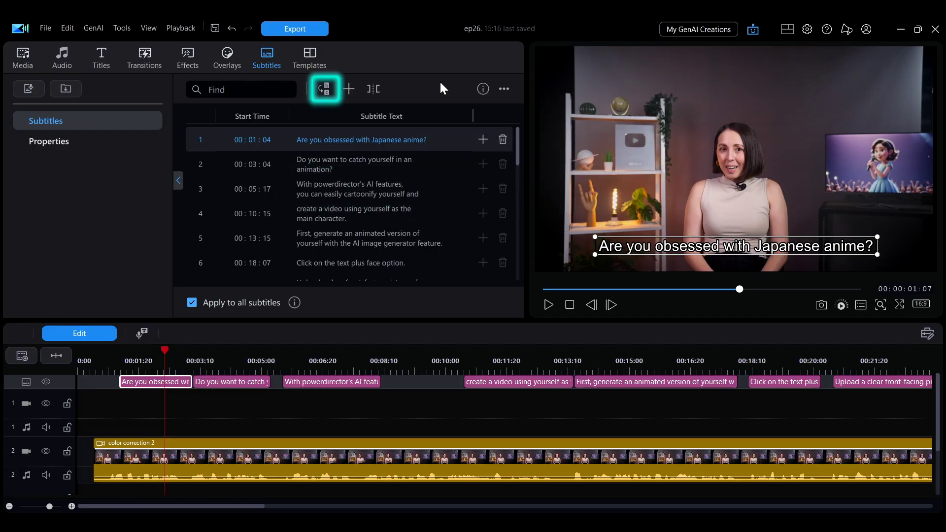
# Use Find and Replace to turn every 'powerdirector' into 'PowerDirector'.
pyautogui.click(324, 91)
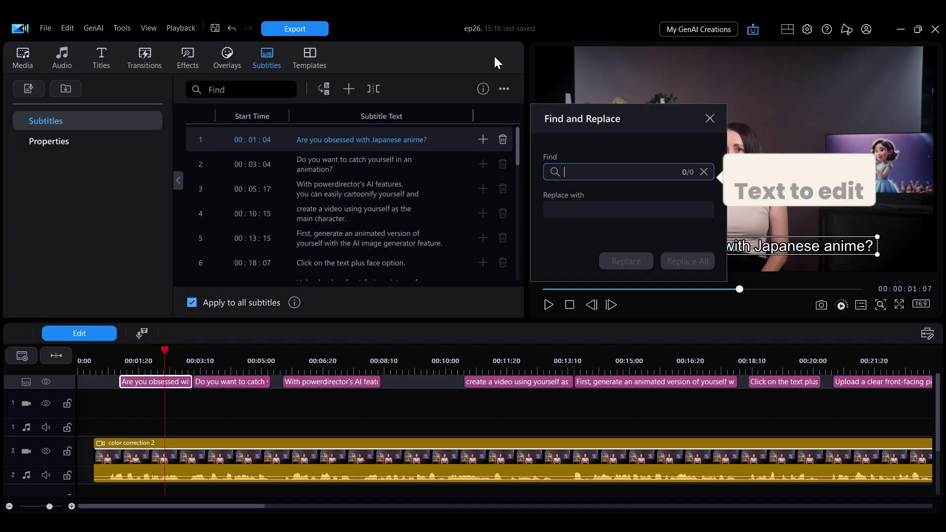
pyautogui.write('powerdirector')
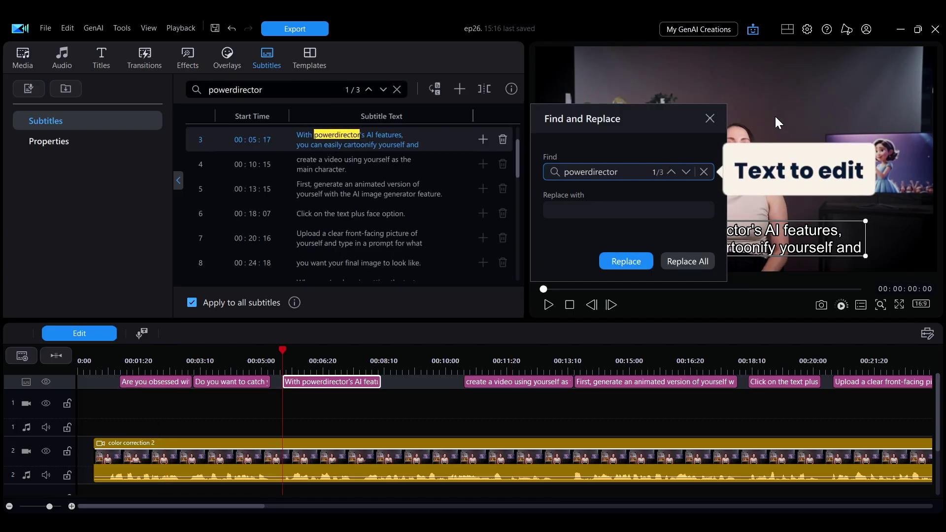
pyautogui.press('Tab')
pyautogui.write('Po')
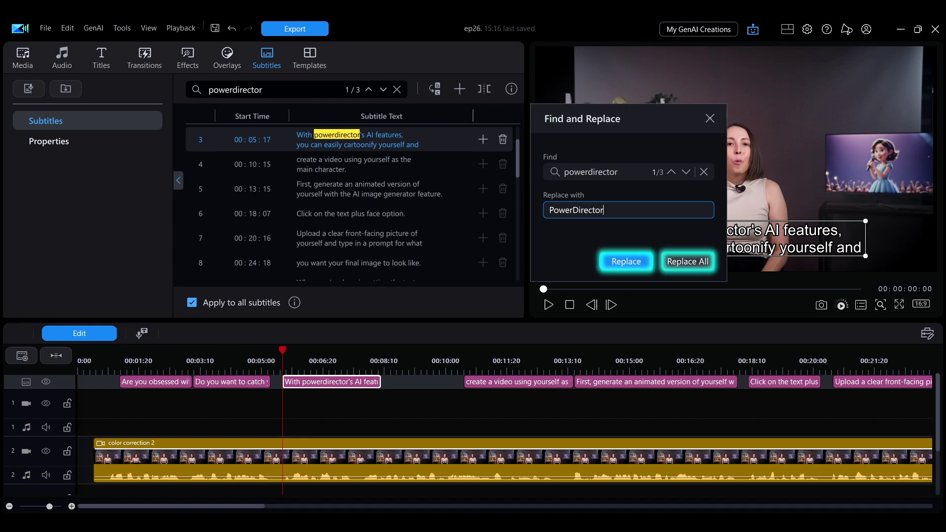
pyautogui.click(630, 262)
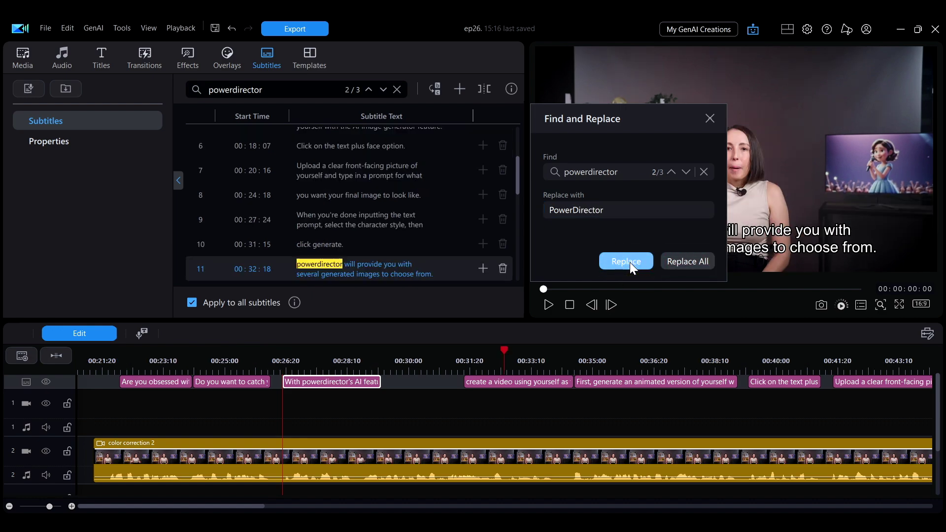
pyautogui.click(705, 263)
pyautogui.moveTo(516, 225); pyautogui.dragTo(514, 148)
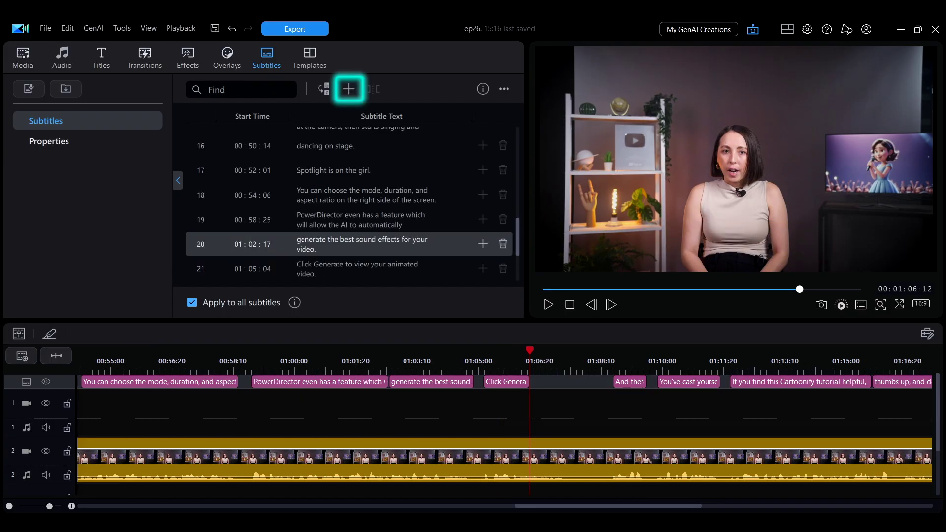
# Add a subtitle, split the 'AI features' subtitle in two, and trim each half's text.
pyautogui.click(350, 90)
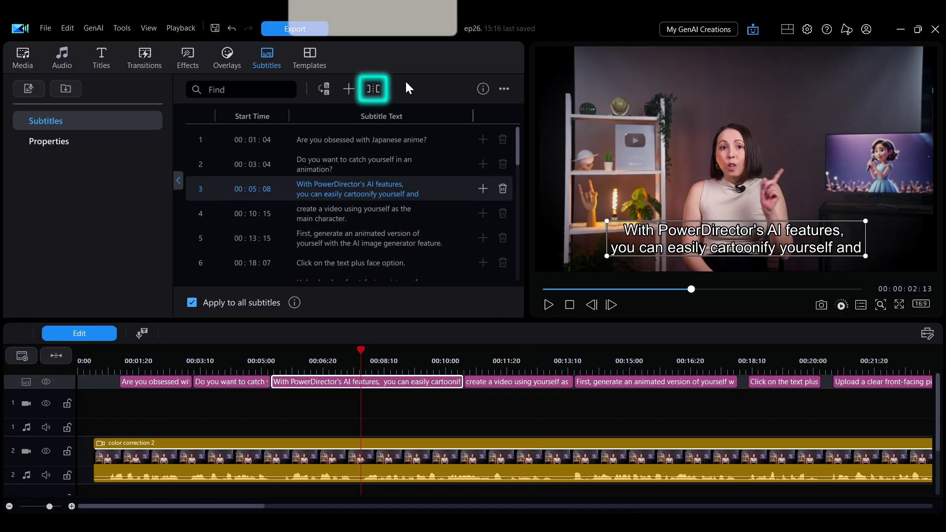
pyautogui.click(377, 89)
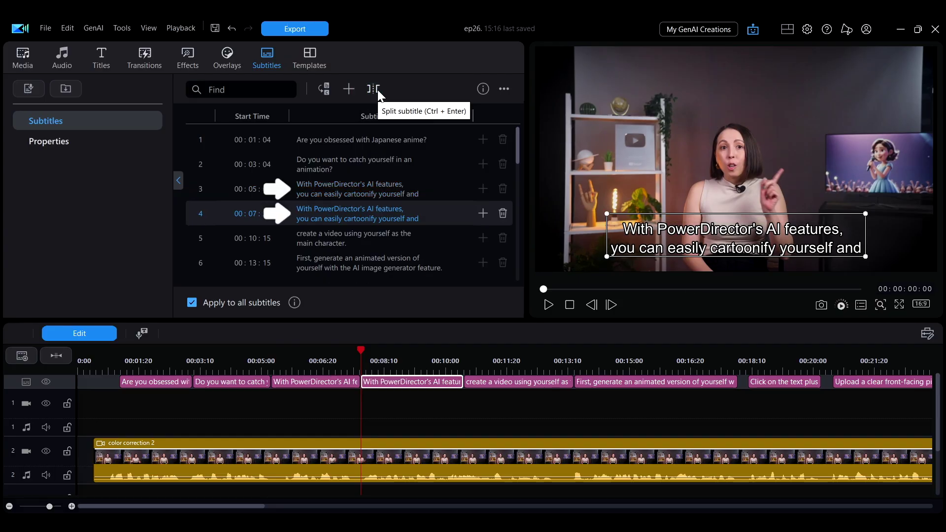
pyautogui.doubleClick(357, 189)
pyautogui.press('BackSpace')
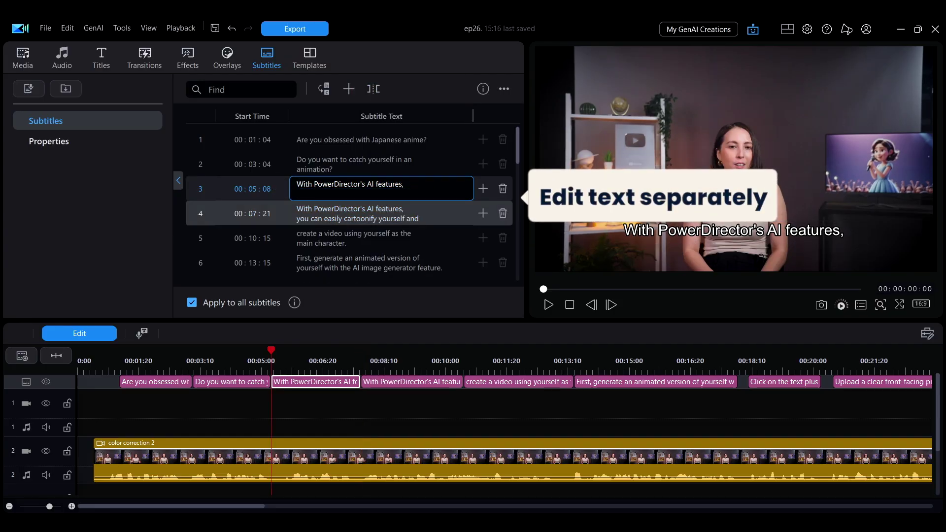
pyautogui.doubleClick(296, 208)
pyautogui.hotkey('shift', 'End')
pyautogui.press('BackSpace')
# Preview, then merge subtitles 3 and 4 into one subtitle.
pyautogui.click(363, 421)
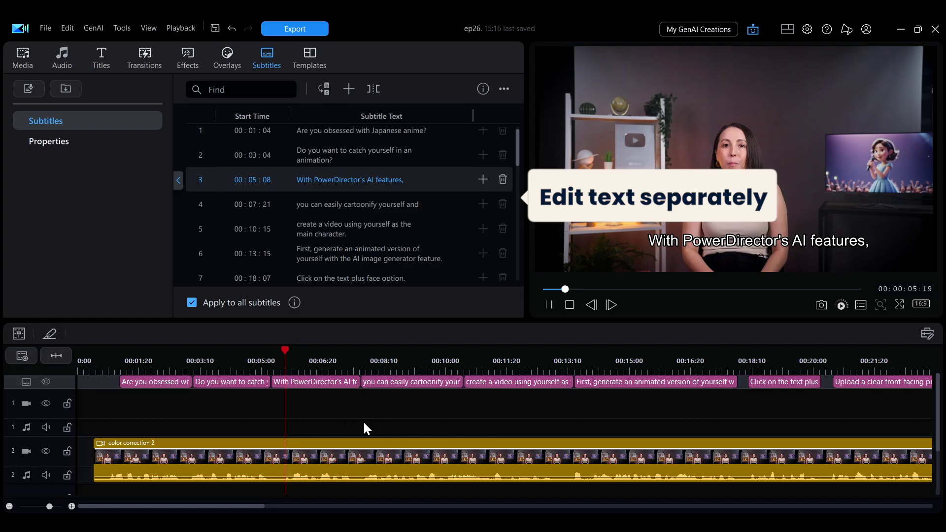
pyautogui.press('space')
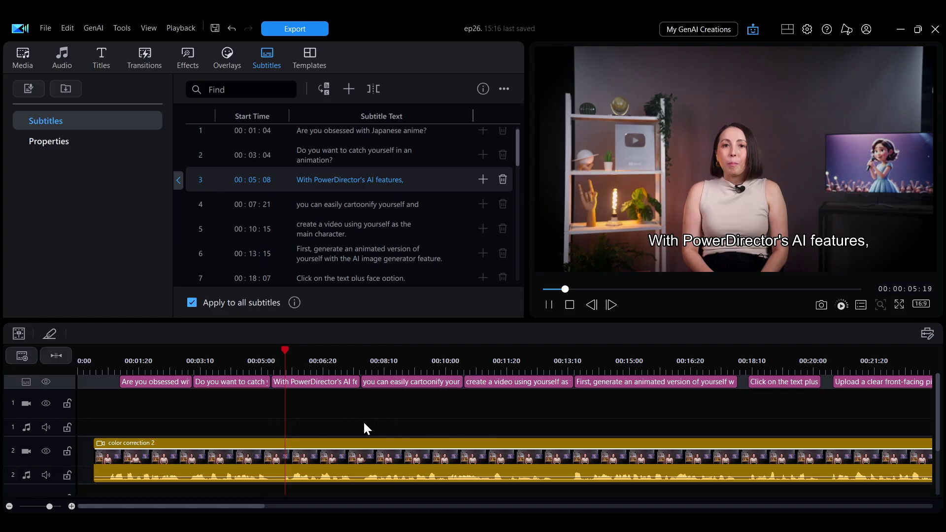
pyautogui.click(340, 155)
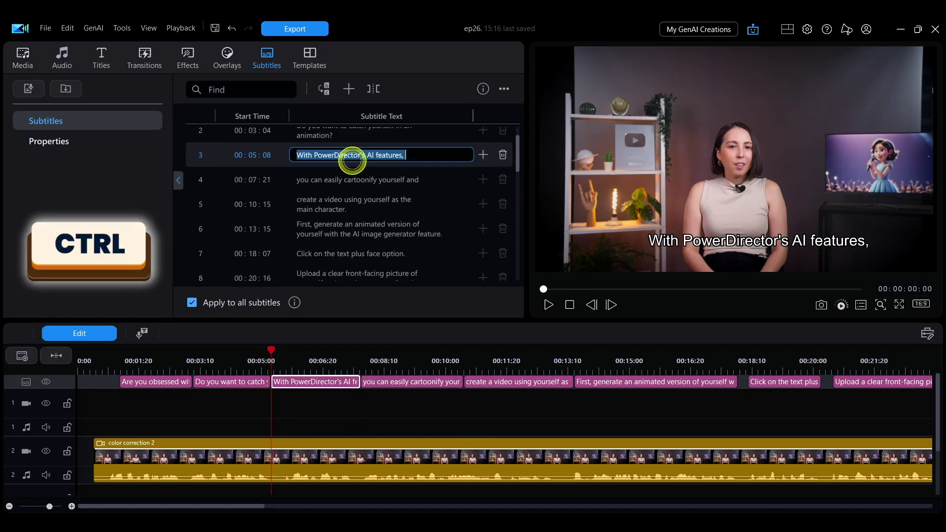
pyautogui.keyDown('ctrl'); pyautogui.click(434, 178); pyautogui.keyUp('ctrl')
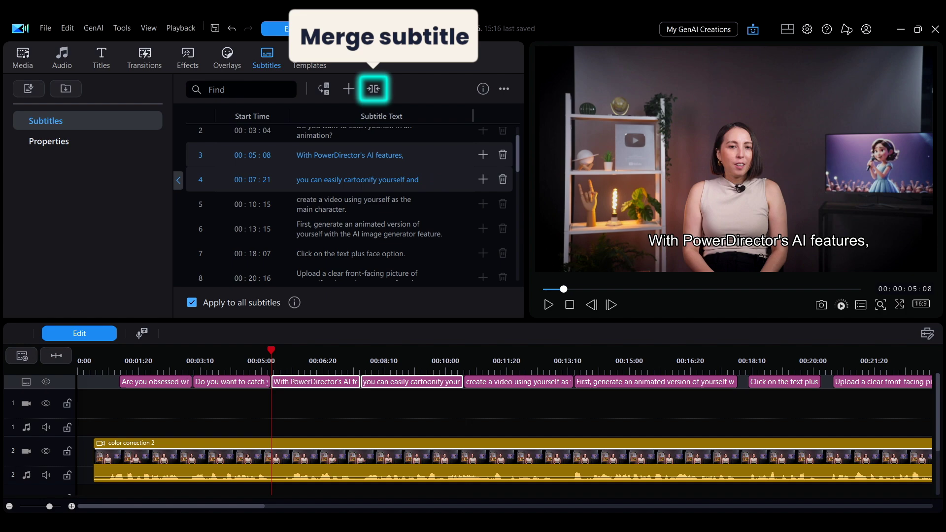
pyautogui.click(379, 92)
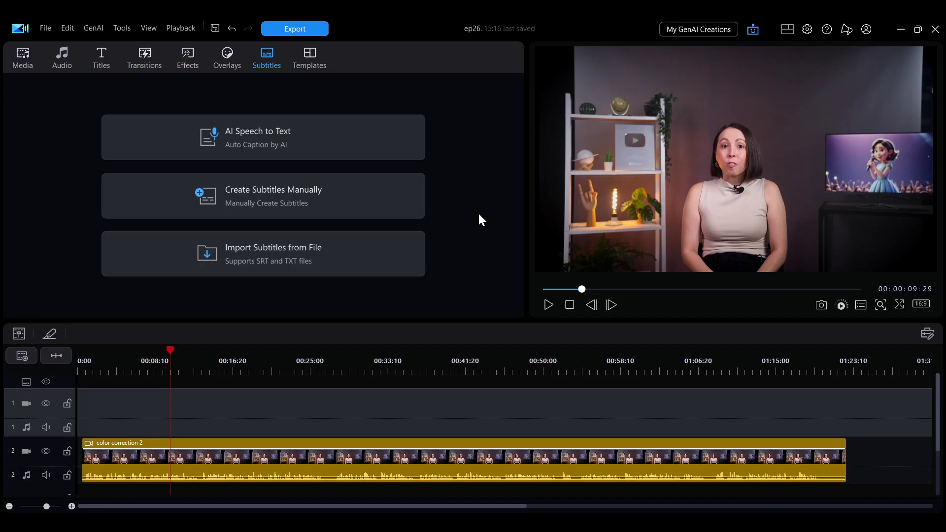
# Manually add a subtitle near 00:01:09 reading 'Are you obsessed with Japanese anime?'.
pyautogui.click(401, 207)
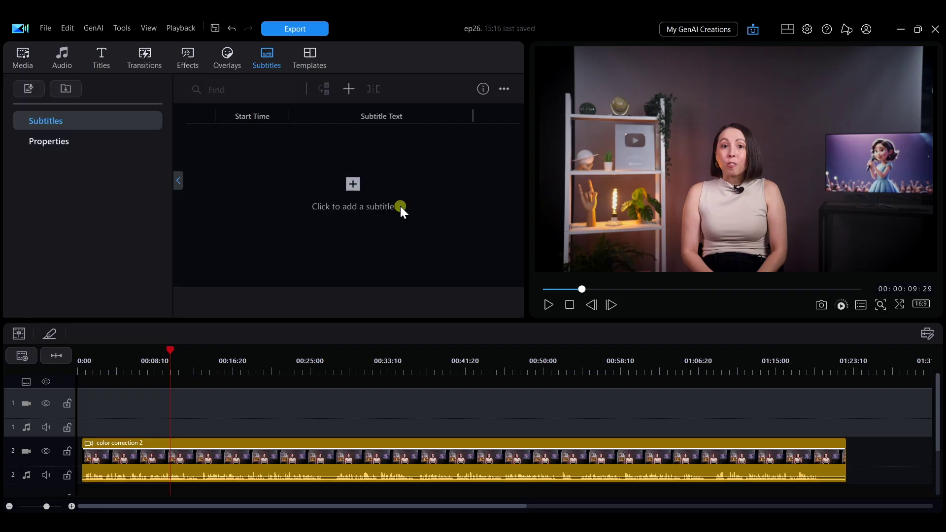
pyautogui.click(353, 186)
pyautogui.moveTo(180, 382); pyautogui.dragTo(98, 382)
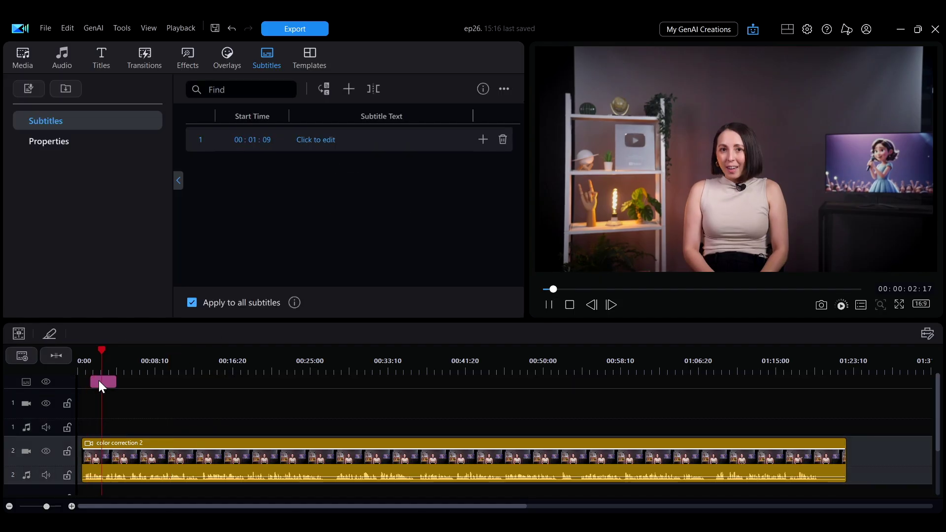
pyautogui.write('Are you obsessed with')
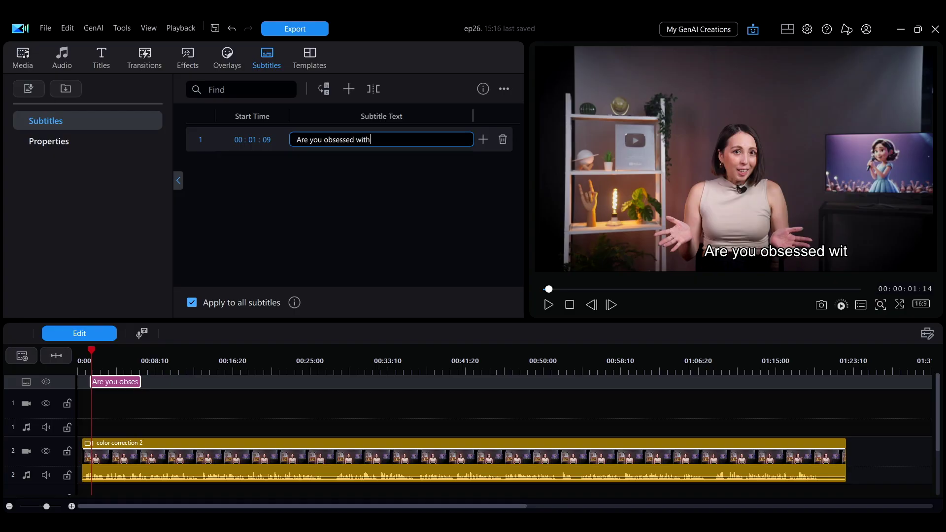
pyautogui.write(' Japanese anime?')
pyautogui.click(483, 140)
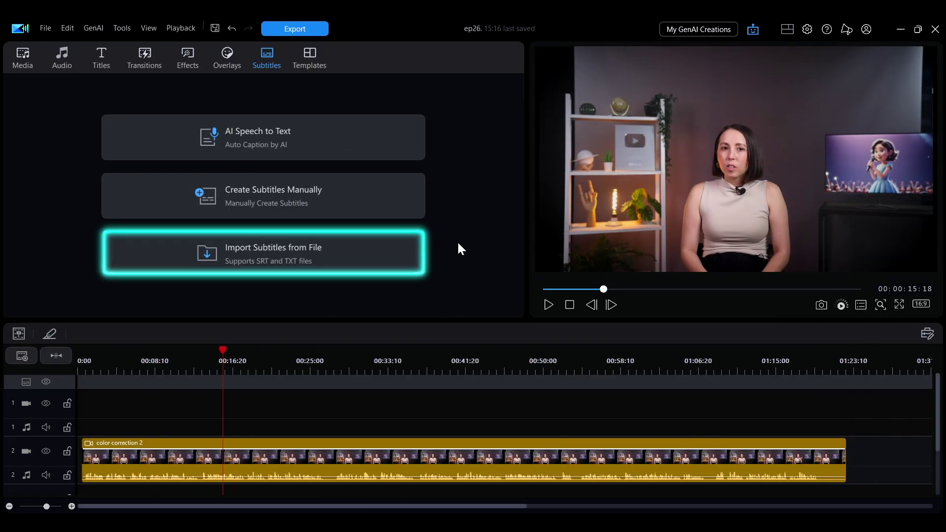
# Import the demo.srt subtitle file onto the timeline.
pyautogui.click(378, 255)
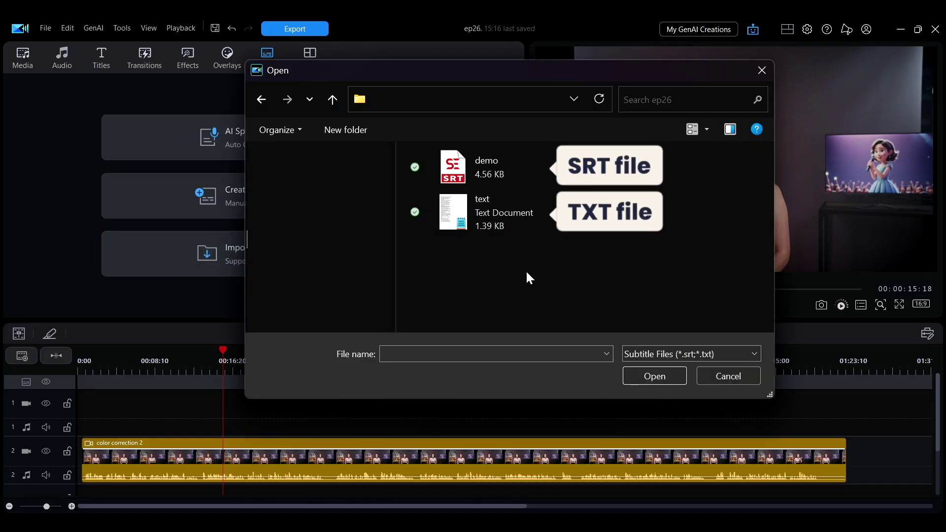
pyautogui.click(522, 175)
pyautogui.click(655, 376)
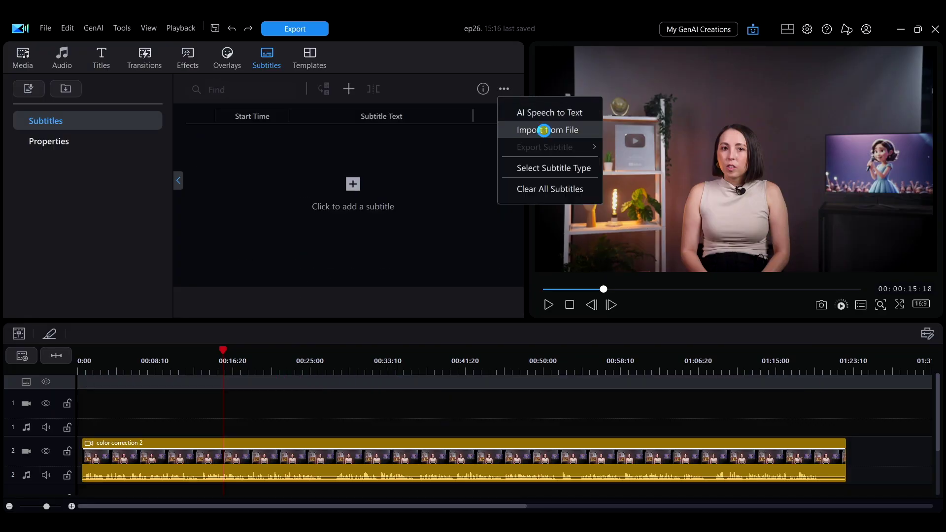
pyautogui.click(543, 131)
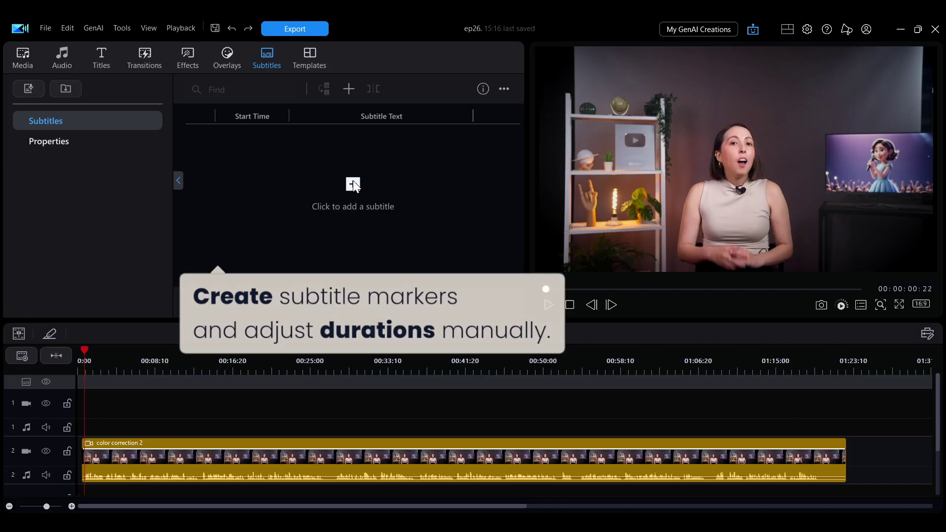
# Add subtitle markers and fill them with lines imported from text.txt.
pyautogui.click(353, 181)
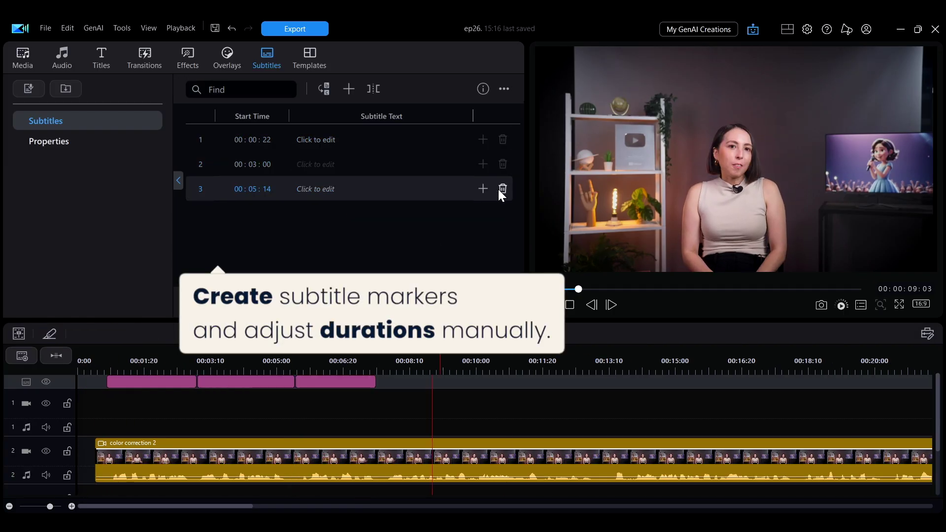
pyautogui.click(505, 88)
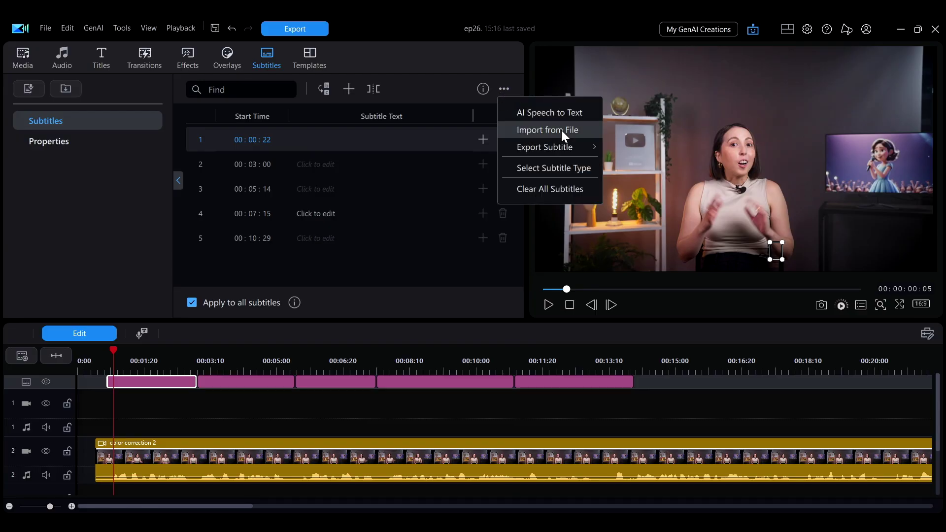
pyautogui.click(561, 130)
pyautogui.click(531, 226)
pyautogui.click(644, 377)
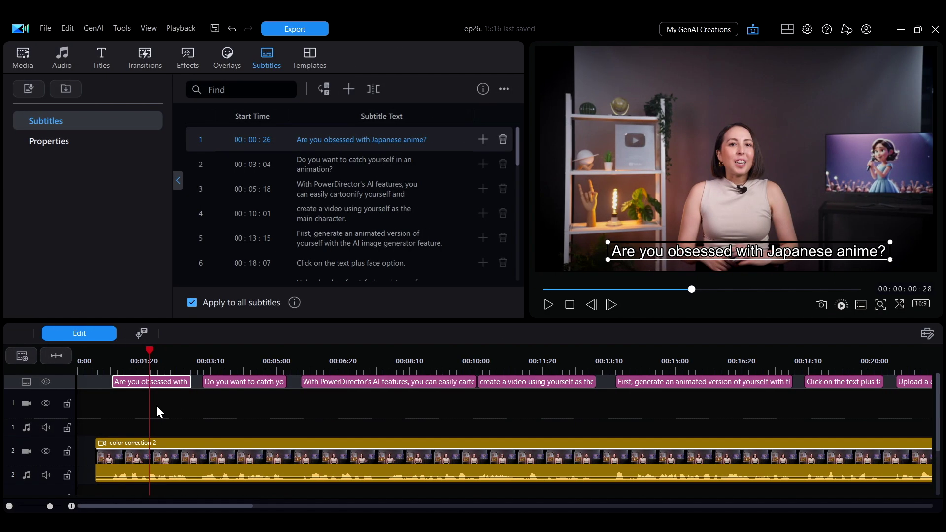
# Set the subtitle font to Arial Rounded MT Bold, keeping the colour white.
pyautogui.click(74, 143)
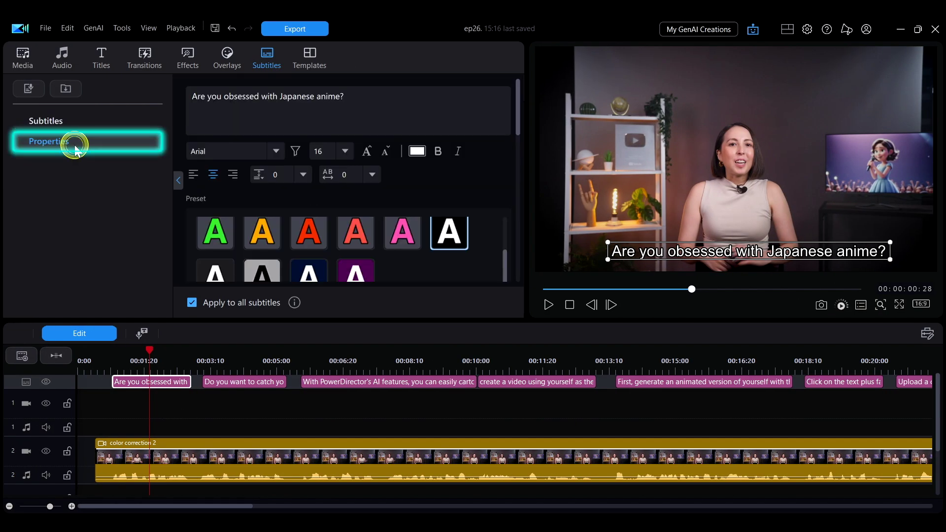
pyautogui.click(276, 151)
pyautogui.click(280, 235)
pyautogui.click(345, 151)
pyautogui.click(417, 151)
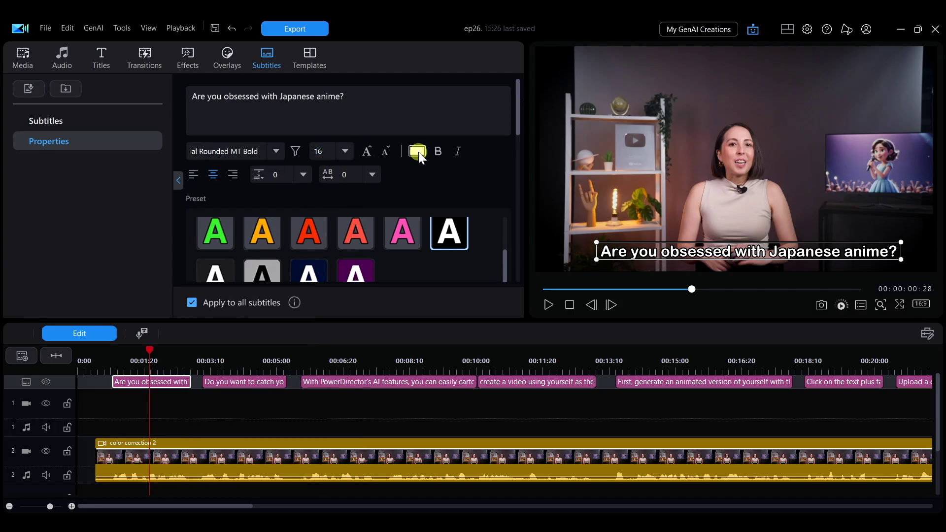
pyautogui.press('Escape')
pyautogui.moveTo(518, 97)
pyautogui.mouseDown()
pyautogui.moveTo(527, 166)
pyautogui.moveTo(513, 246)
pyautogui.moveTo(510, 49)
pyautogui.mouseUp()
# Apply the white-on-black preset to all subtitles and reposition them in the frame.
pyautogui.click(442, 233)
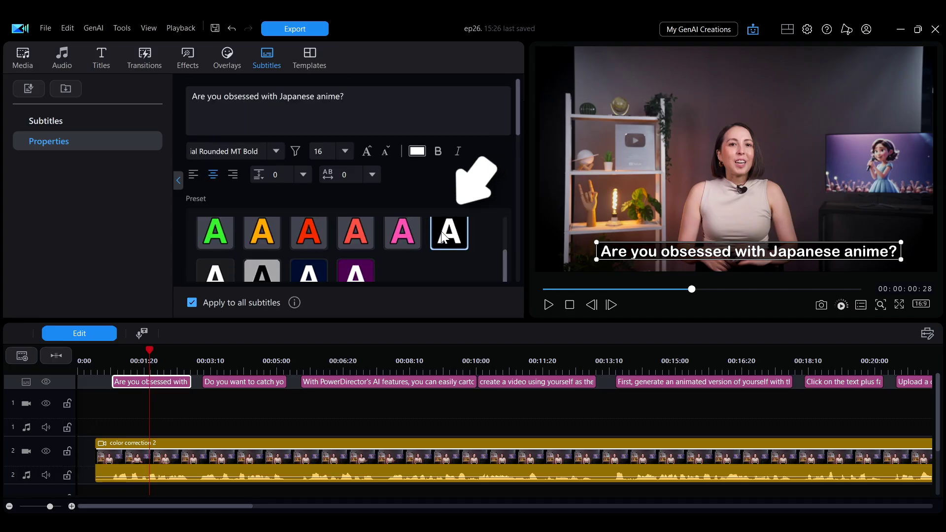
pyautogui.click(394, 228)
pyautogui.click(361, 230)
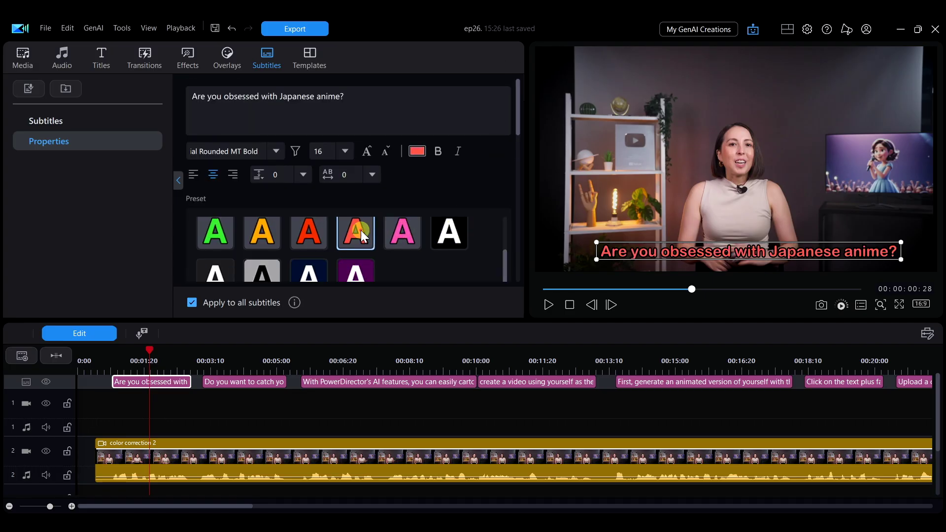
pyautogui.click(449, 230)
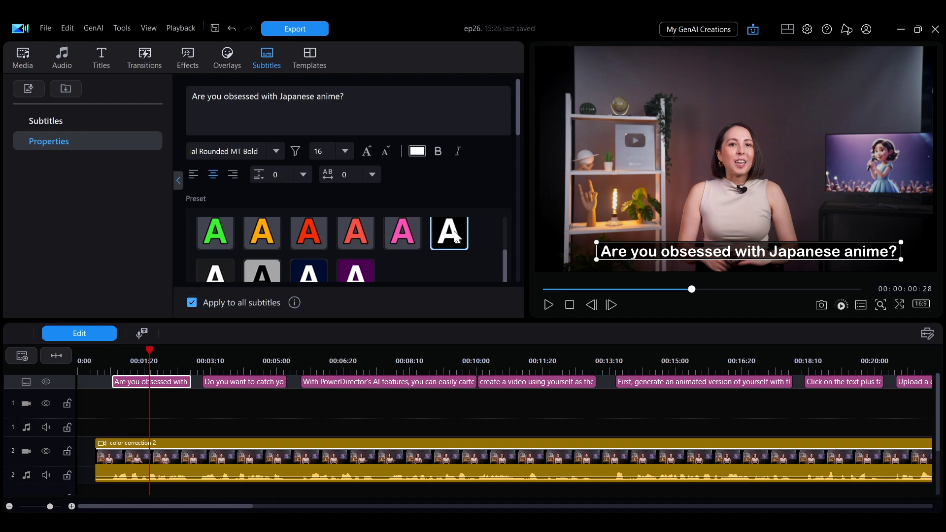
pyautogui.moveTo(199, 351)
pyautogui.mouseDown()
pyautogui.moveTo(653, 360)
pyautogui.moveTo(150, 361)
pyautogui.mouseUp()
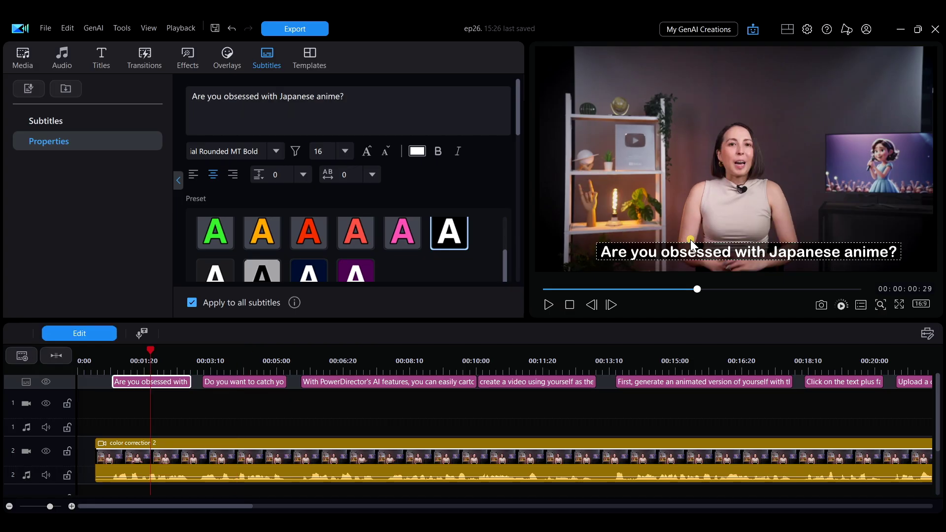
pyautogui.moveTo(698, 184); pyautogui.dragTo(696, 54)
pyautogui.moveTo(150, 350); pyautogui.dragTo(644, 349)
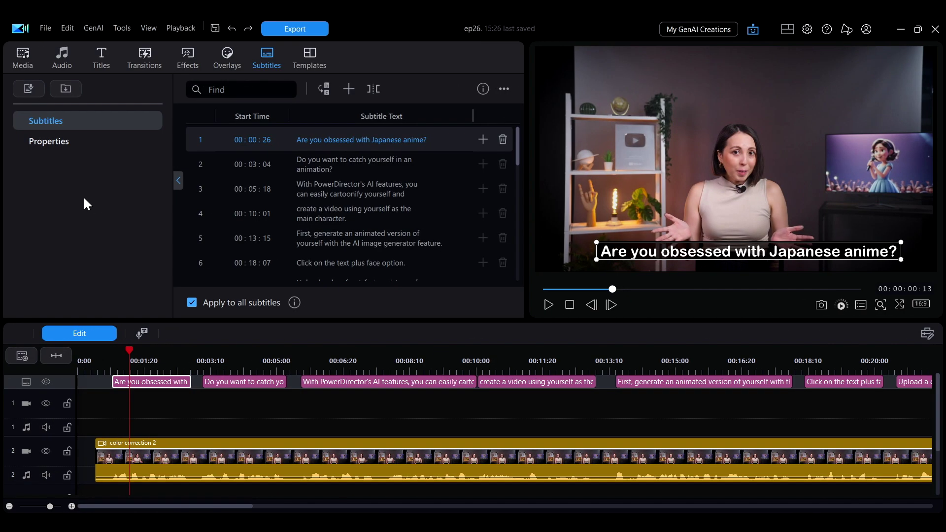
# Export the subtitles with style as an SRT file named 'subtitle'.
pyautogui.click(505, 88)
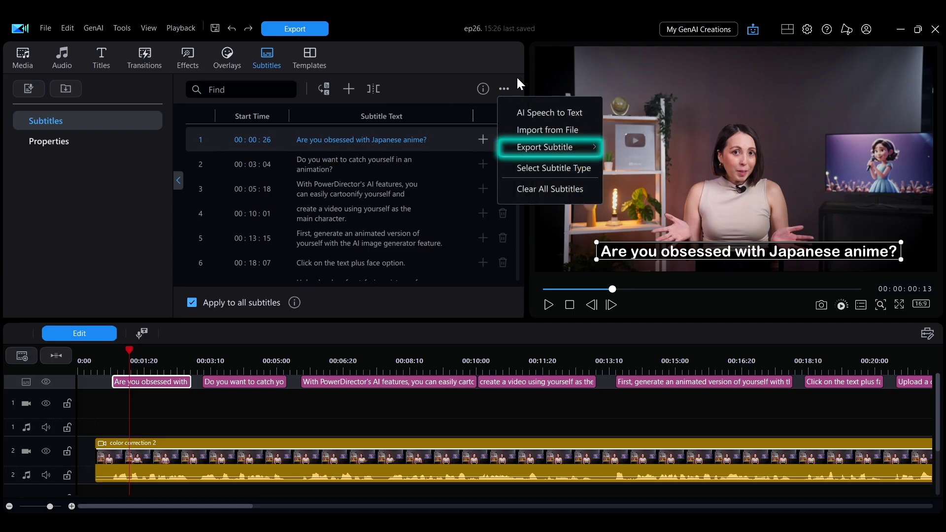
pyautogui.moveTo(545, 147)
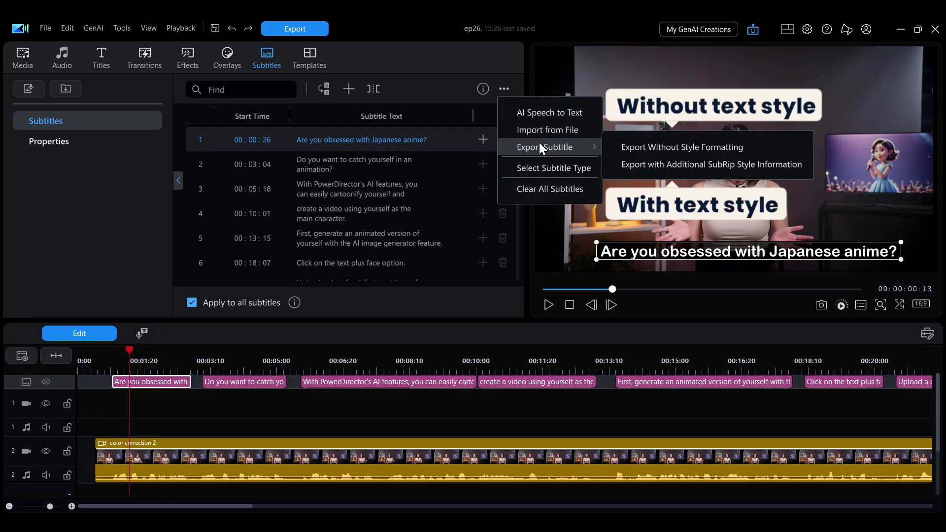
pyautogui.click(655, 147)
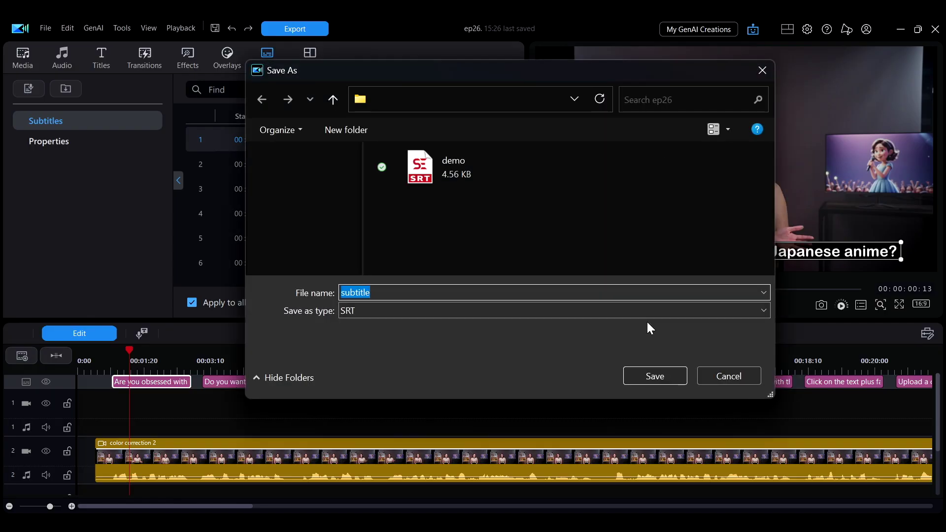
pyautogui.click(659, 377)
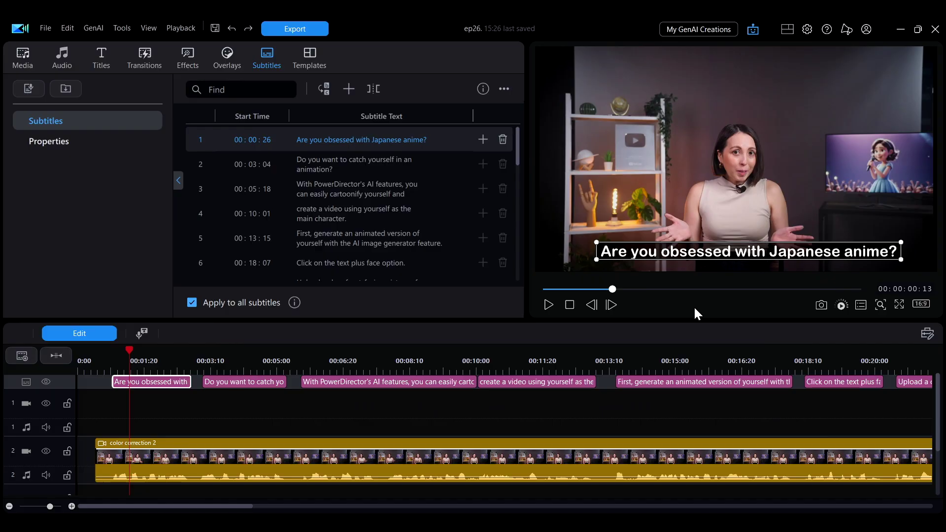